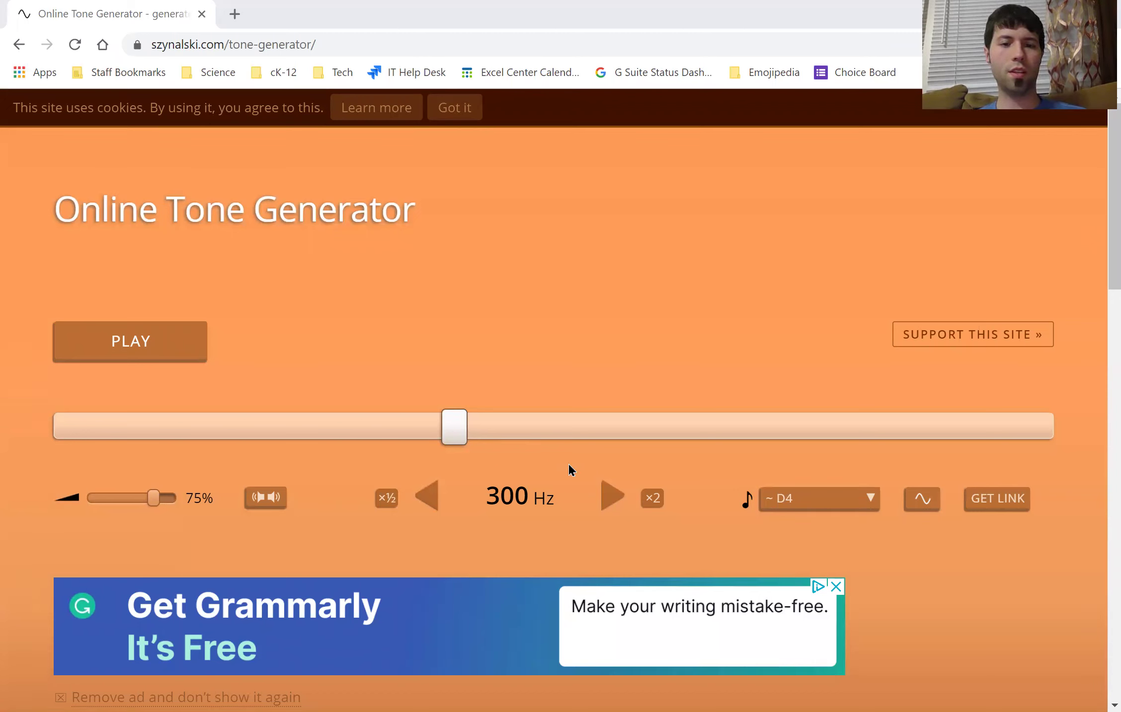
Play and stop the 300 Hz tone, then sweep the frequency slider and settle on 303 Hz
{"action": "left_click", "coordinate": [185, 343]}
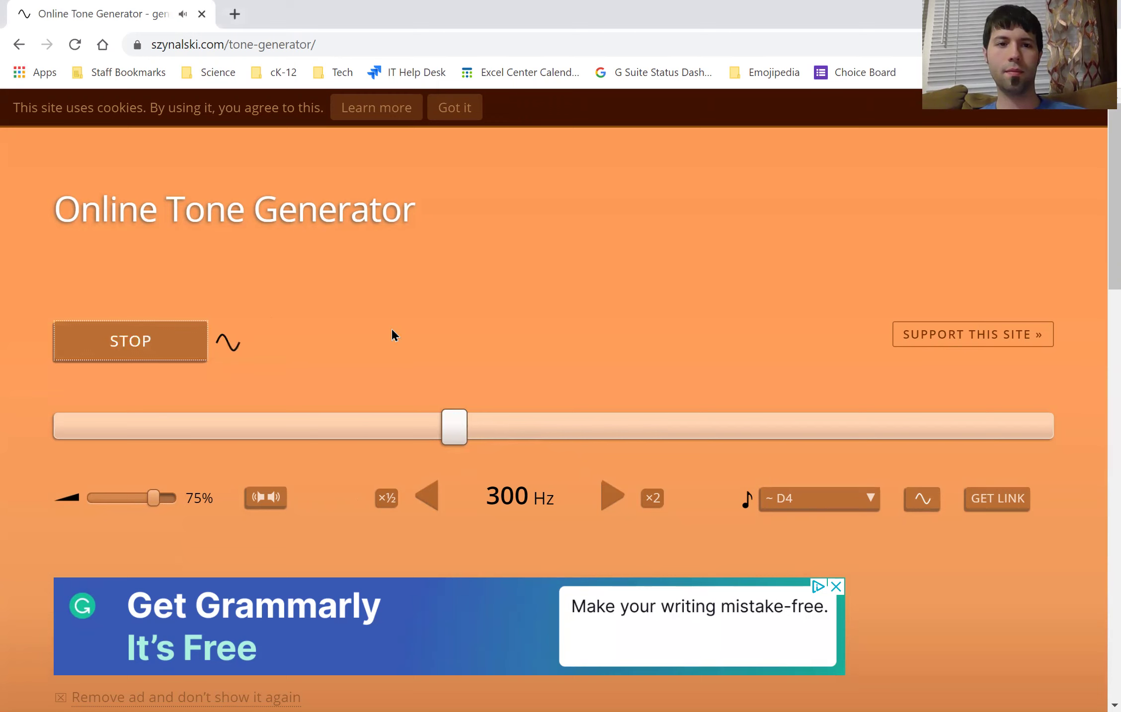
{"action": "left_click", "coordinate": [144, 346]}
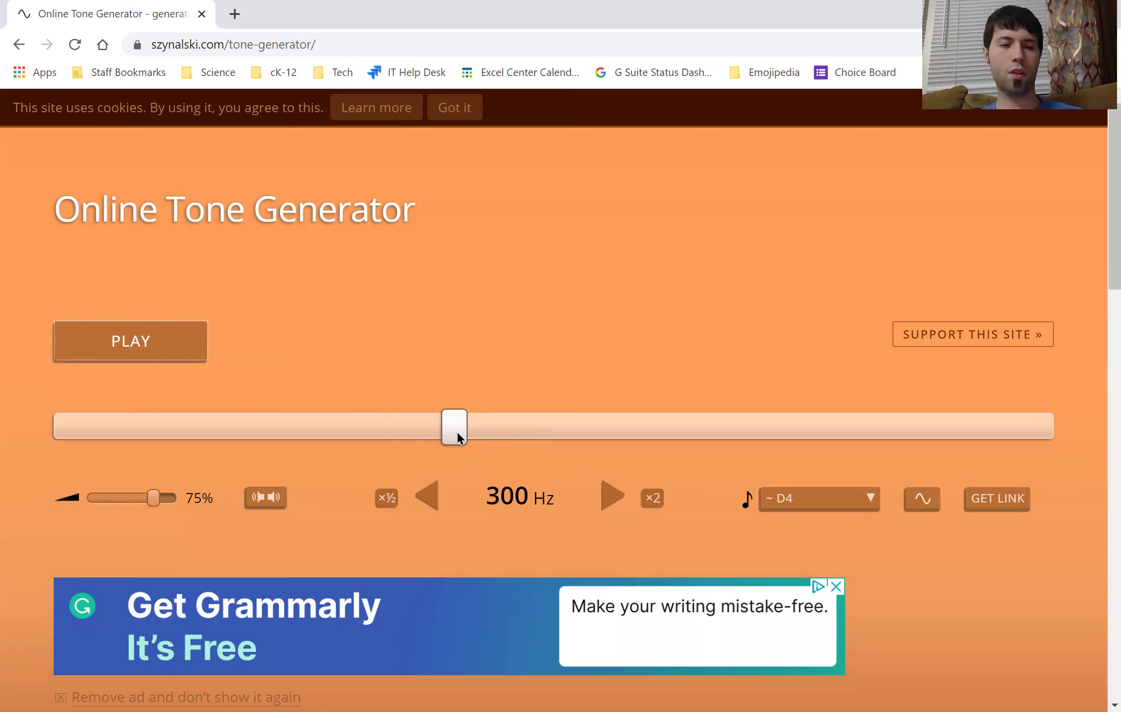
{"action": "mouse_move", "coordinate": [451, 429]}
{"action": "left_mouse_down"}
{"action": "mouse_move", "coordinate": [557, 444]}
{"action": "mouse_move", "coordinate": [401, 442]}
{"action": "mouse_move", "coordinate": [371, 458]}
{"action": "mouse_move", "coordinate": [459, 464]}
{"action": "left_mouse_up"}
{"action": "left_click", "coordinate": [154, 354]}
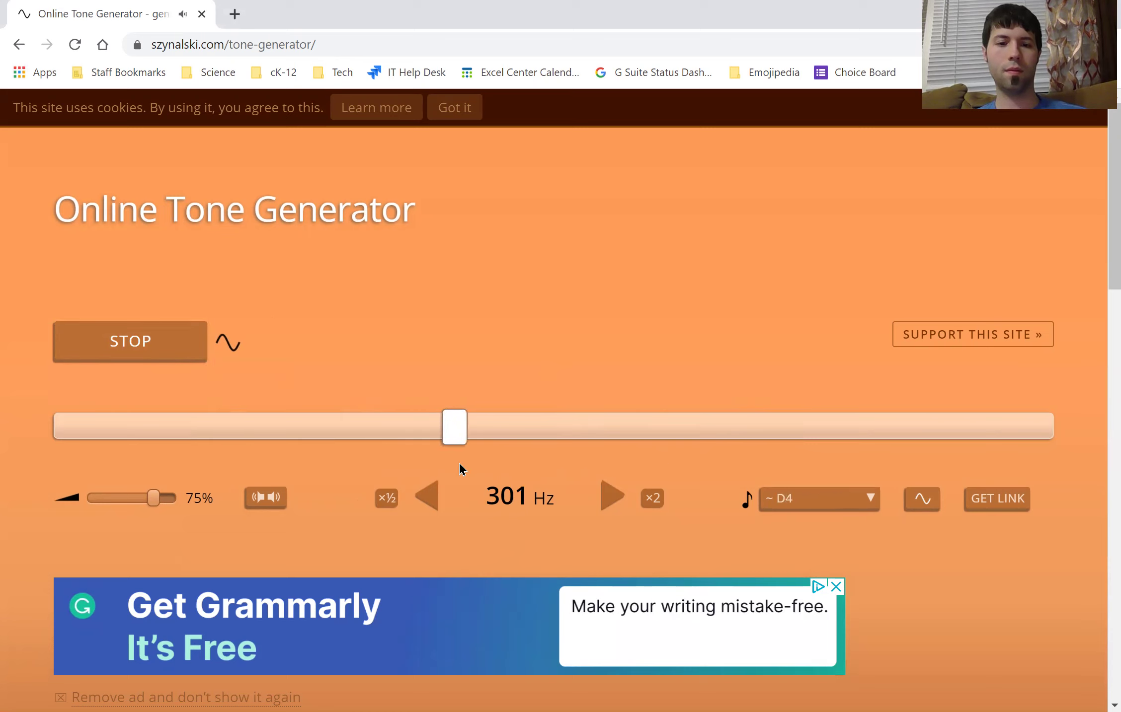
{"action": "left_click", "coordinate": [148, 357]}
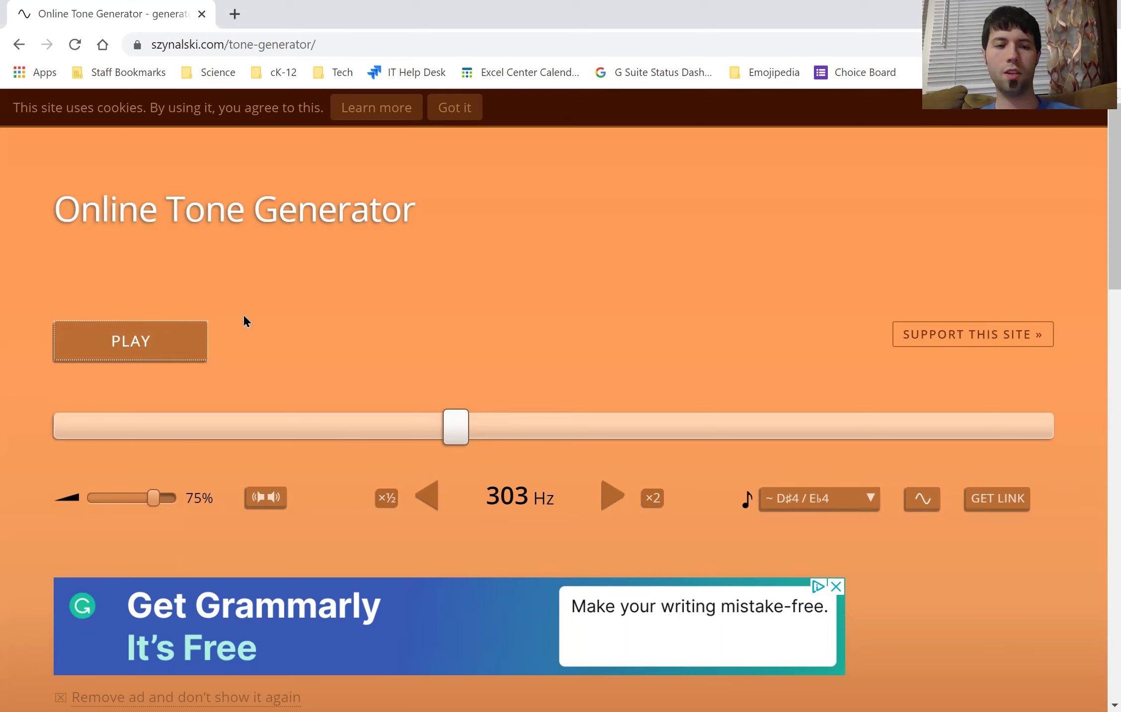
Briefly play the tone, enter 600 Hz in the frequency readout, and stop it
{"action": "left_click", "coordinate": [128, 351]}
{"action": "left_click", "coordinate": [530, 501]}
{"action": "left_click", "coordinate": [570, 488]}
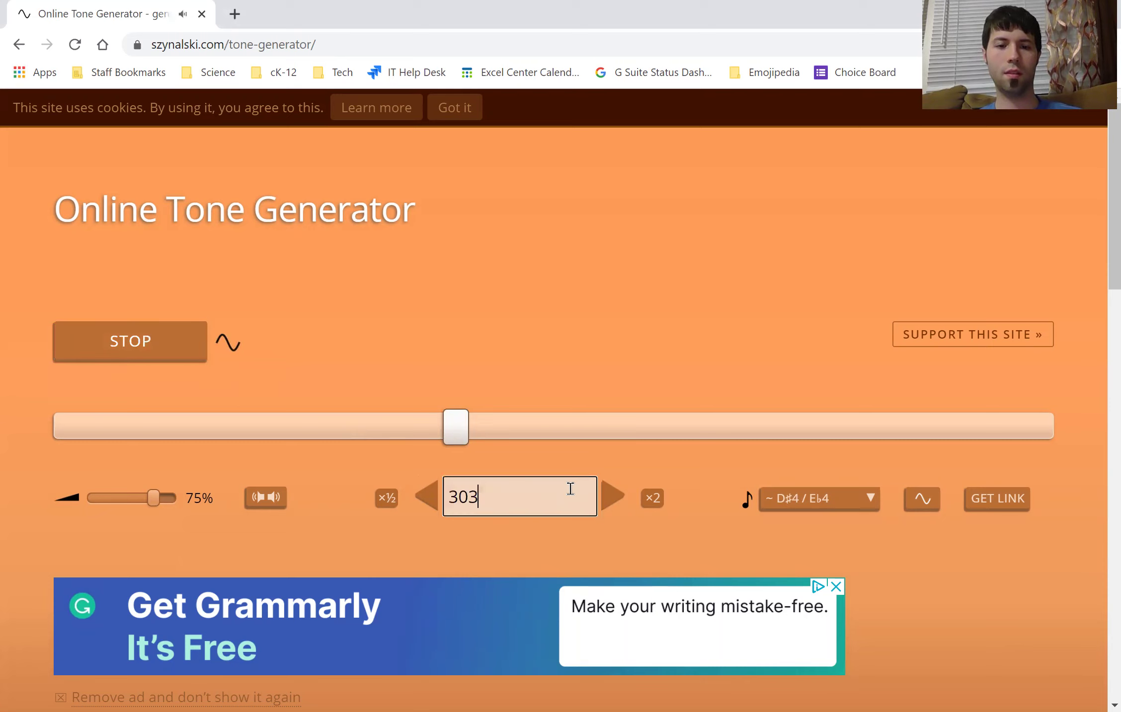
{"action": "key", "text": "BackSpace"}
{"action": "key", "text": "BackSpace"}
{"action": "key", "text": "BackSpace"}
{"action": "type", "text": "600"}
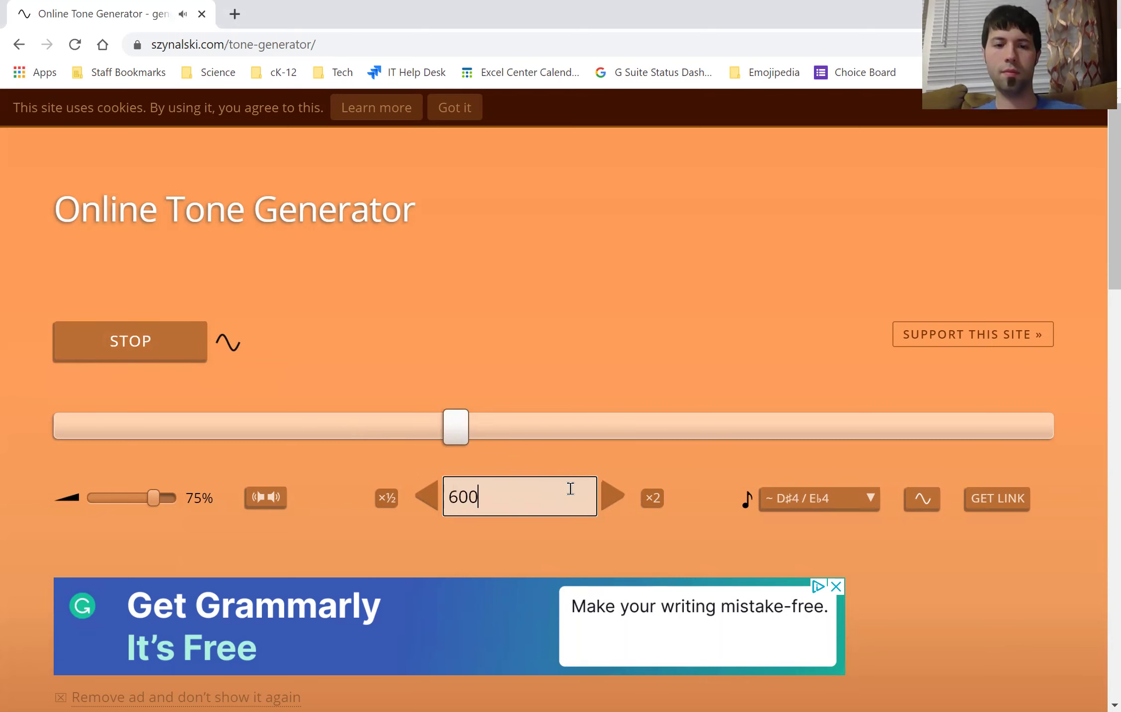
{"action": "left_click", "coordinate": [149, 346]}
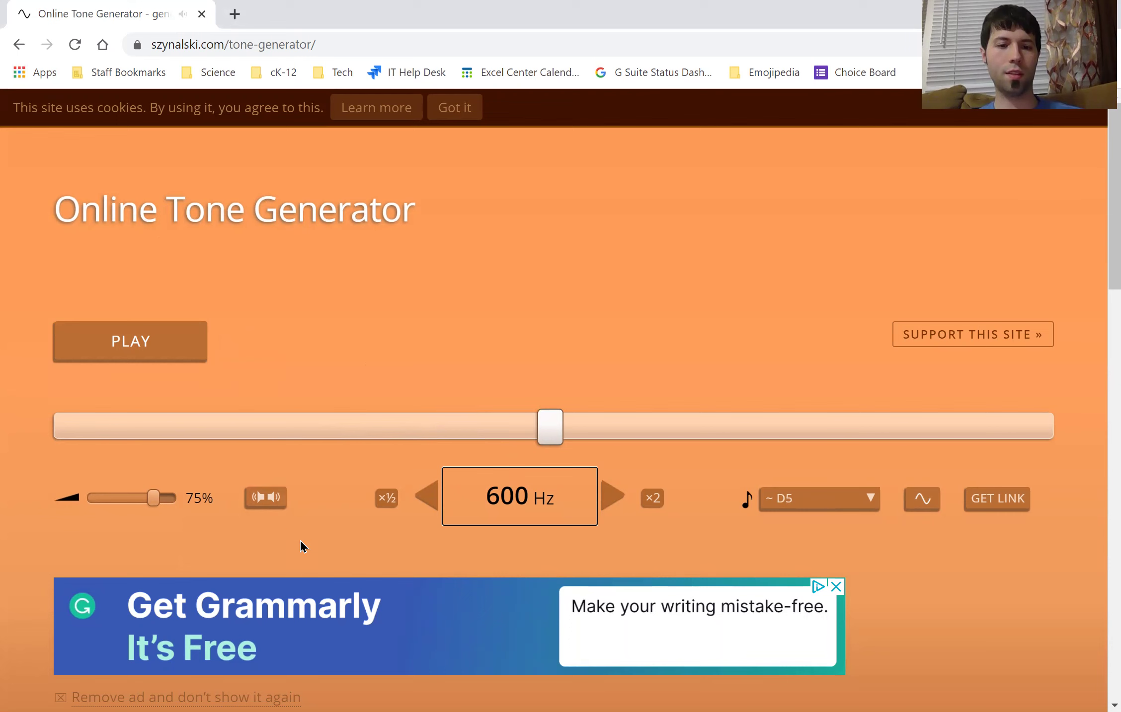
Look at the note chart and wave types without choosing, then set the volume slider to 80%
{"action": "left_click", "coordinate": [810, 505]}
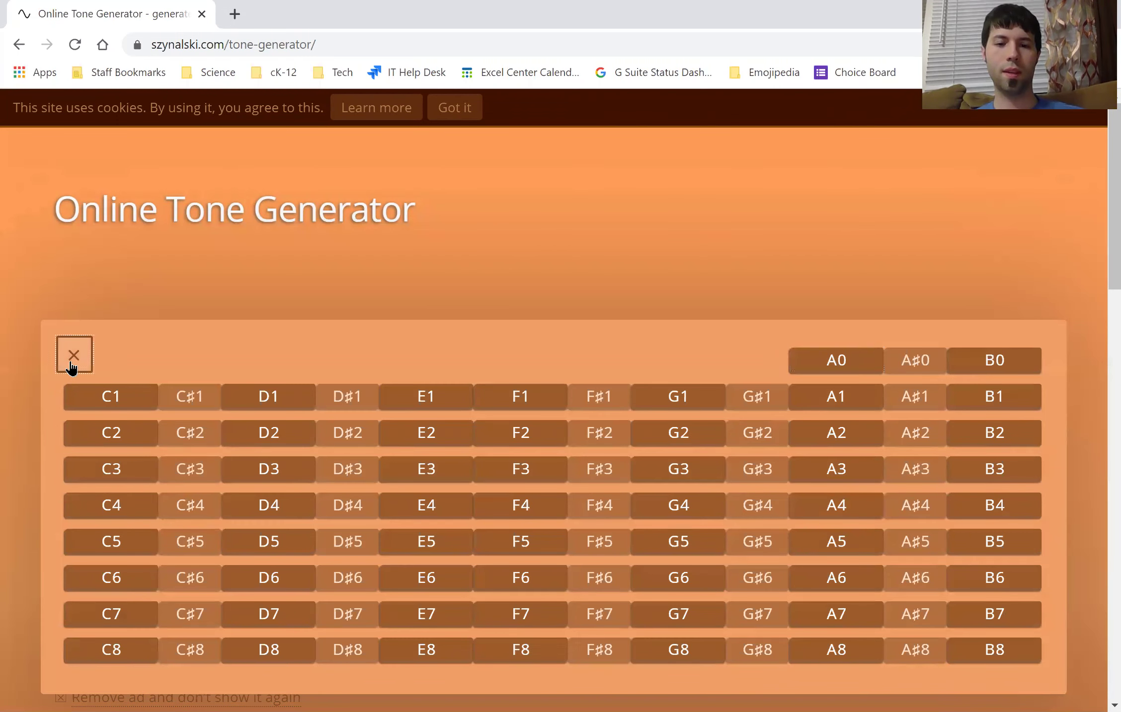
{"action": "left_click", "coordinate": [63, 365]}
{"action": "left_click", "coordinate": [916, 506]}
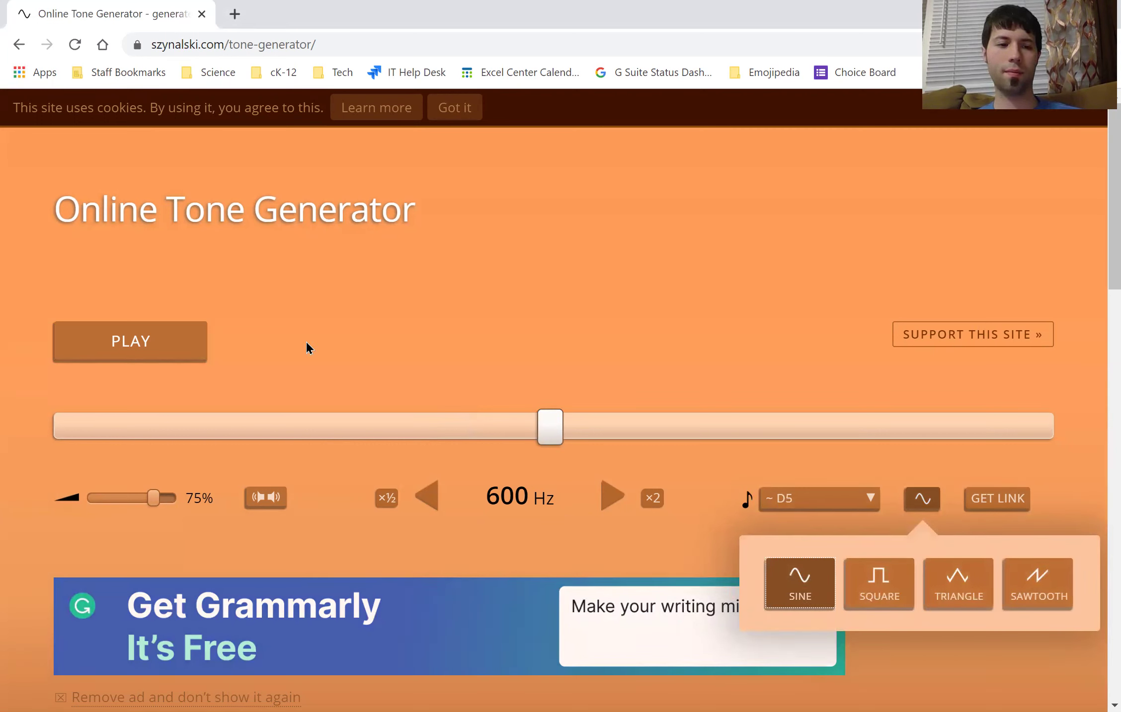
{"action": "mouse_move", "coordinate": [151, 502]}
{"action": "left_mouse_down"}
{"action": "mouse_move", "coordinate": [161, 504]}
{"action": "mouse_move", "coordinate": [137, 497]}
{"action": "mouse_move", "coordinate": [157, 497]}
{"action": "left_mouse_up"}
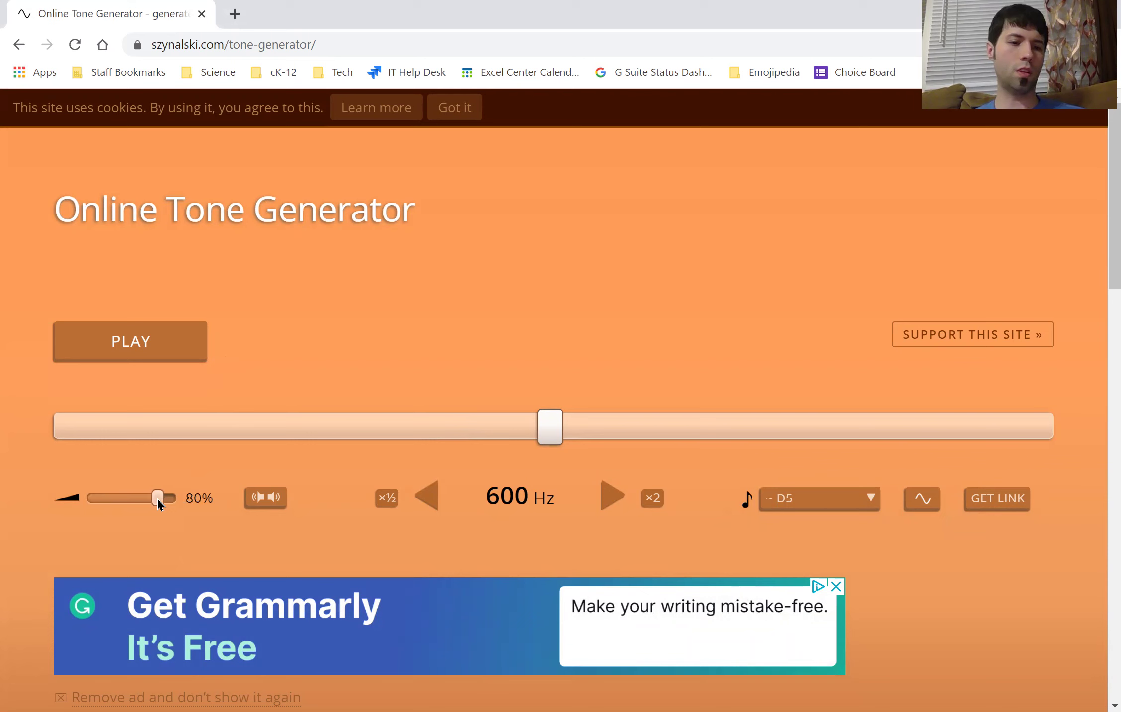
{"action": "left_click", "coordinate": [283, 499]}
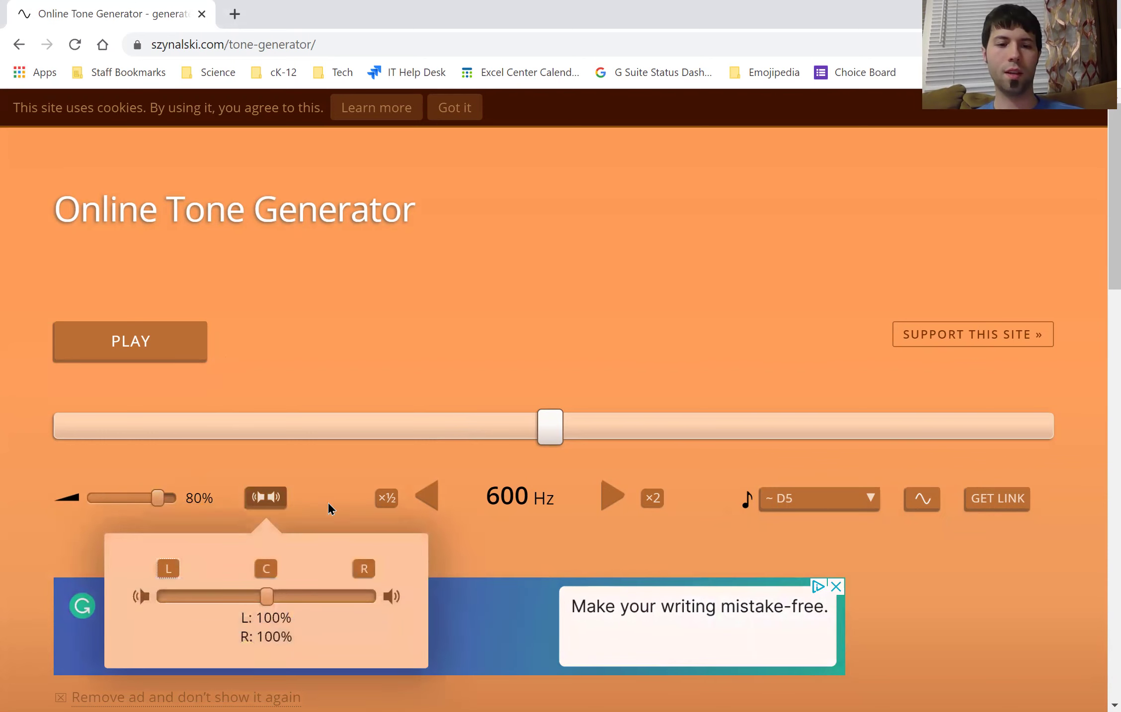
{"action": "left_click", "coordinate": [346, 473]}
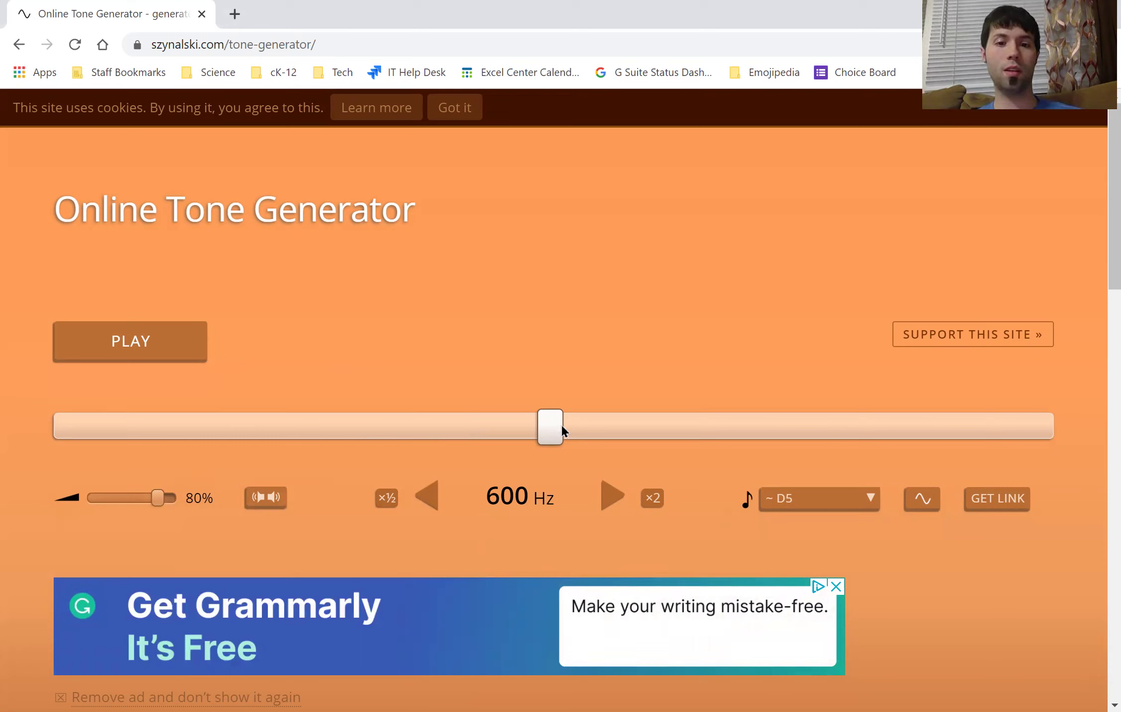
Drag the frequency slider down to 578 Hz and leave the readout showing that value
{"action": "mouse_move", "coordinate": [554, 424]}
{"action": "left_mouse_down"}
{"action": "mouse_move", "coordinate": [448, 421]}
{"action": "mouse_move", "coordinate": [444, 432]}
{"action": "mouse_move", "coordinate": [549, 461]}
{"action": "left_mouse_up"}
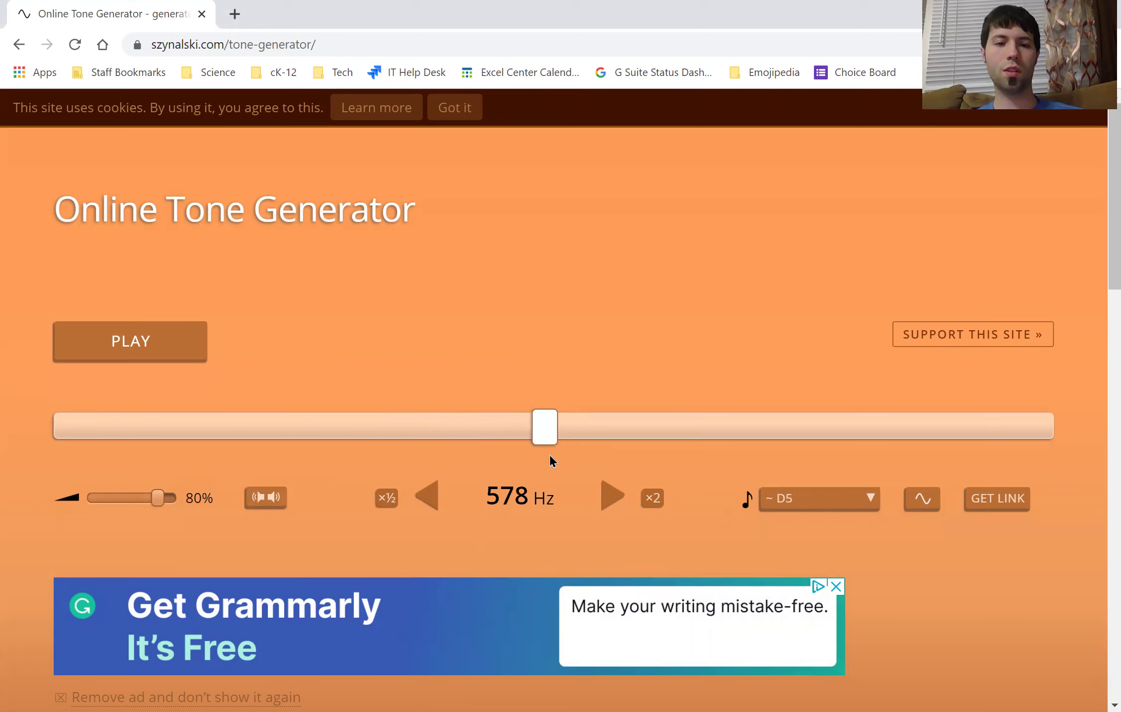
{"action": "left_click", "coordinate": [523, 495]}
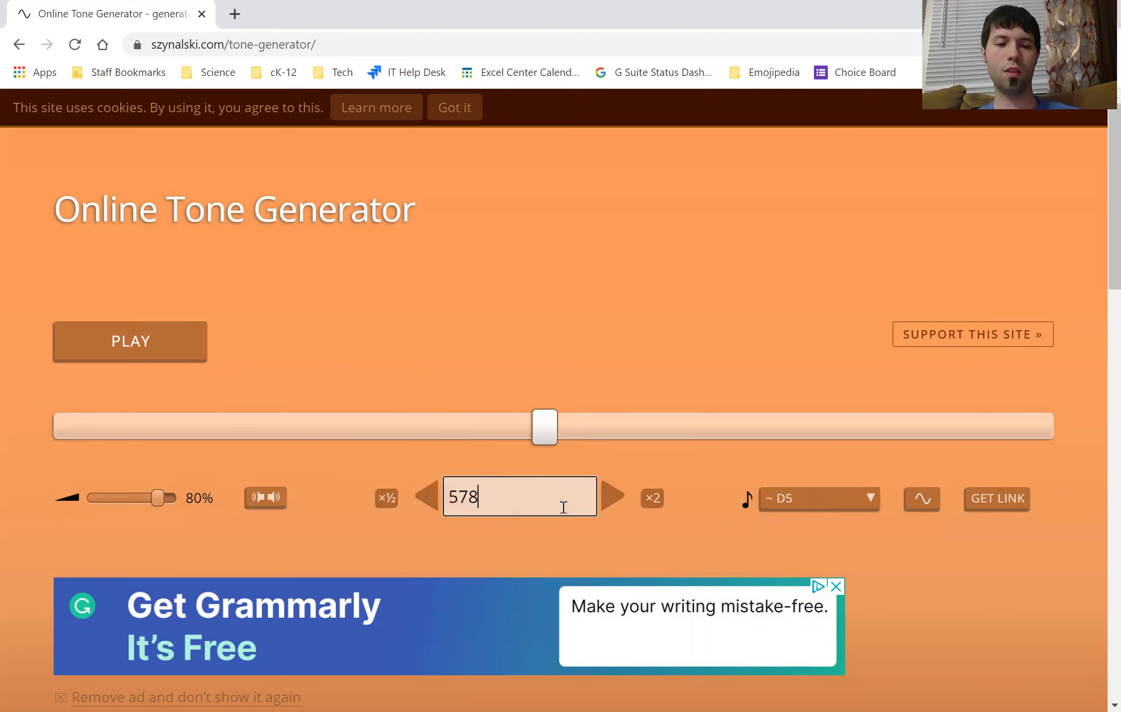
{"action": "left_click", "coordinate": [437, 324]}
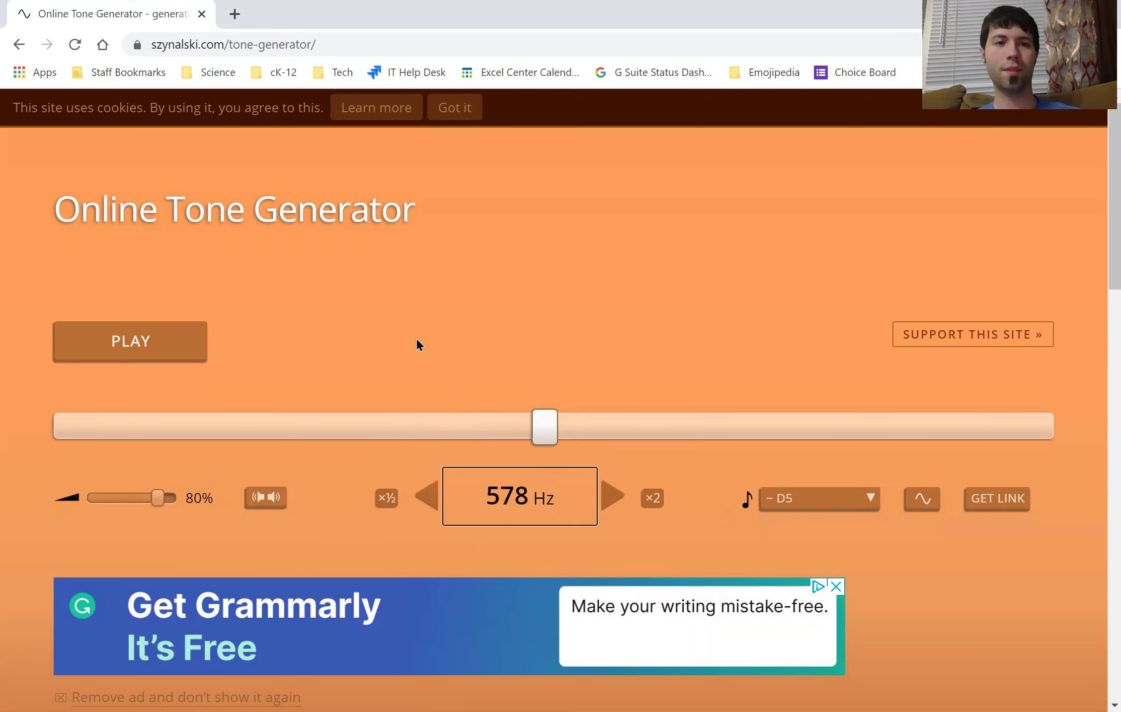